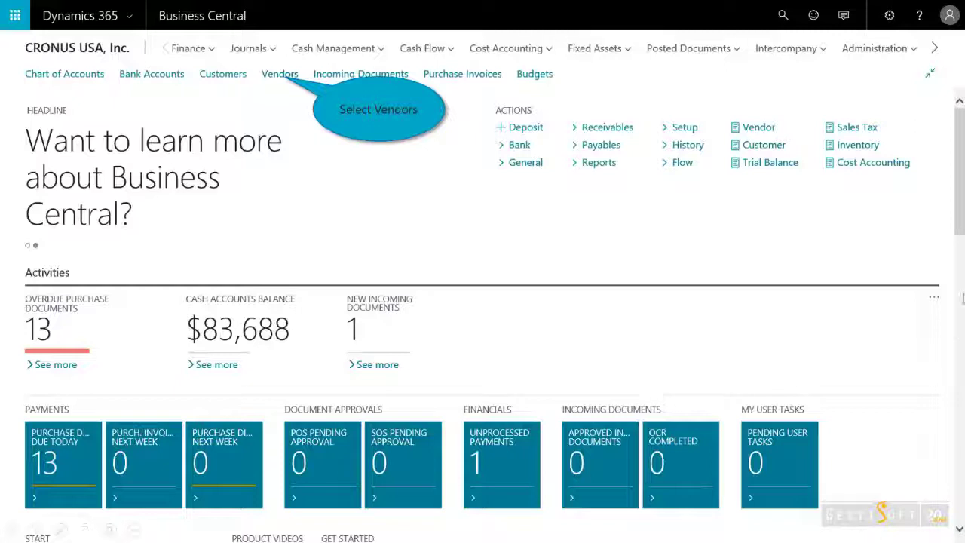
- Start a new Fabrikam, Inc. purchase invoice with vendor invoice number 102446
left_click(281, 75)
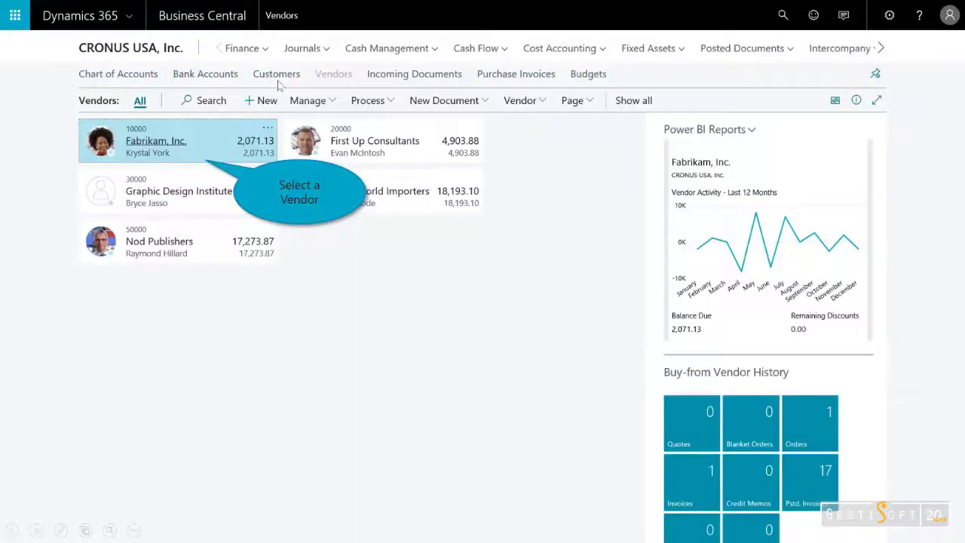
left_click(240, 140)
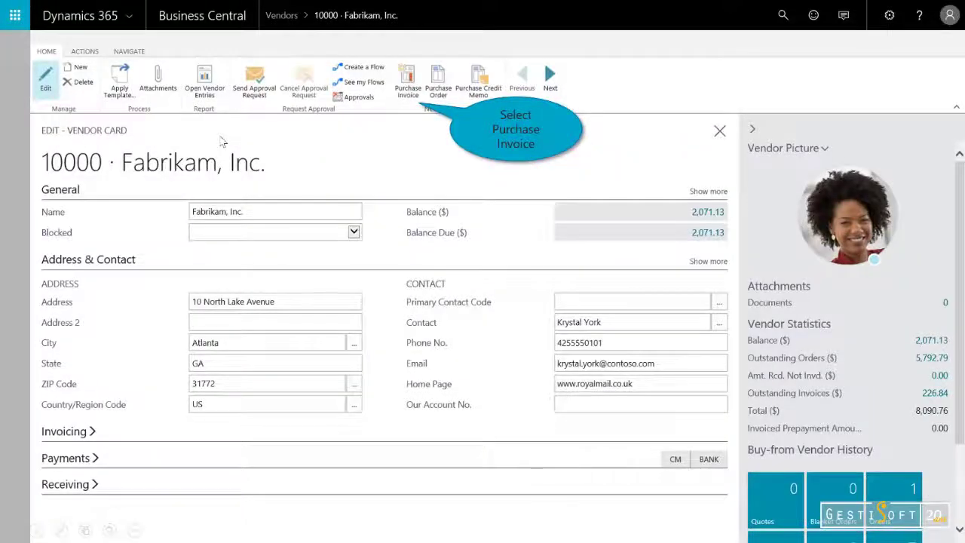
left_click(410, 90)
left_click(714, 235)
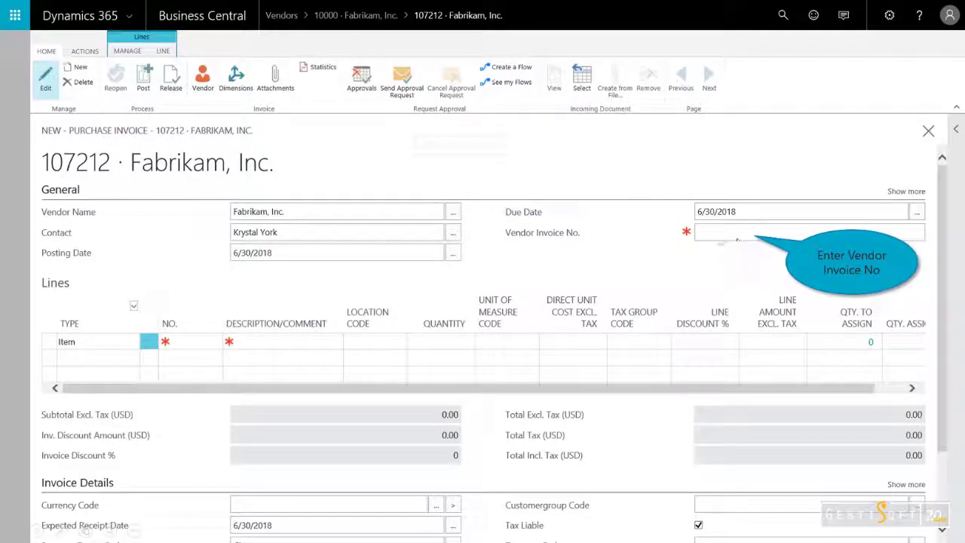
type("102446")
key("Tab")
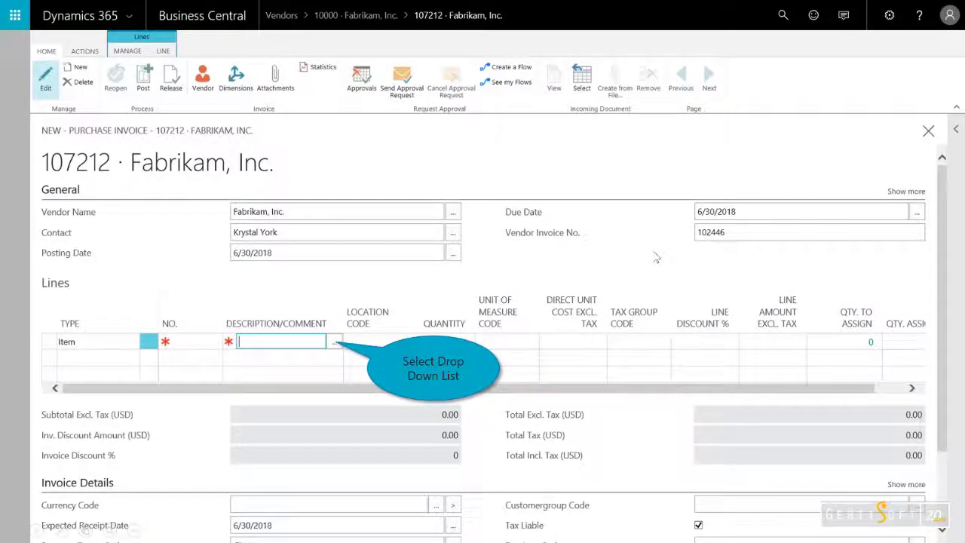
- Add a line for 20 LONDON Swivel Chair, blue (item 1908-S), totalling 2,962.00
left_click(336, 344)
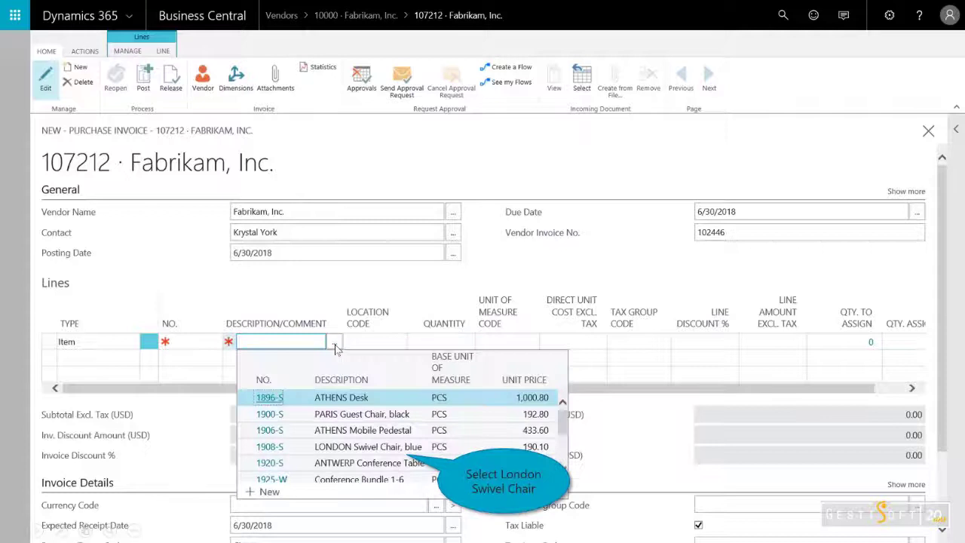
left_click(369, 449)
left_click(445, 343)
type("20")
left_click(444, 366)
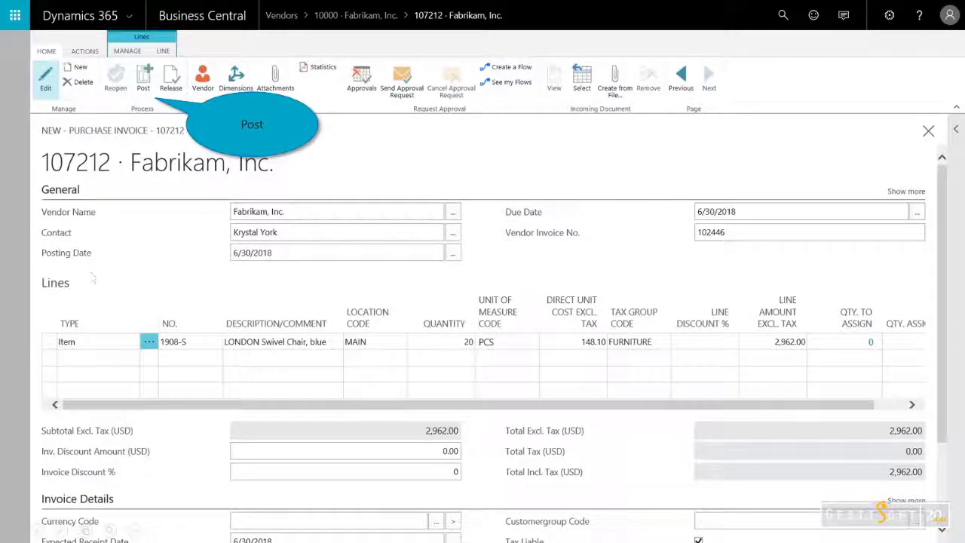
- Post the invoice as 108209, preview its printout, then view Fabrikam's balance ledger entries
left_click(143, 77)
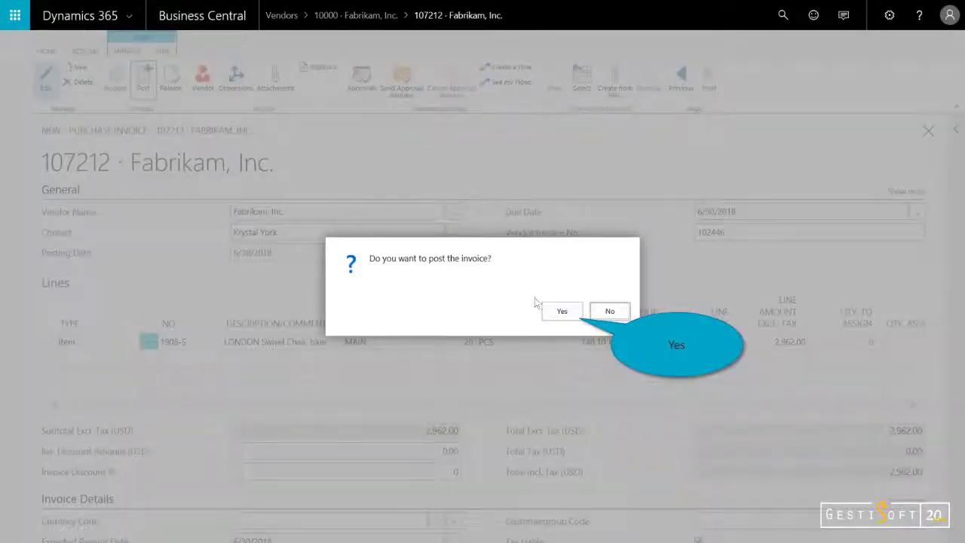
left_click(573, 317)
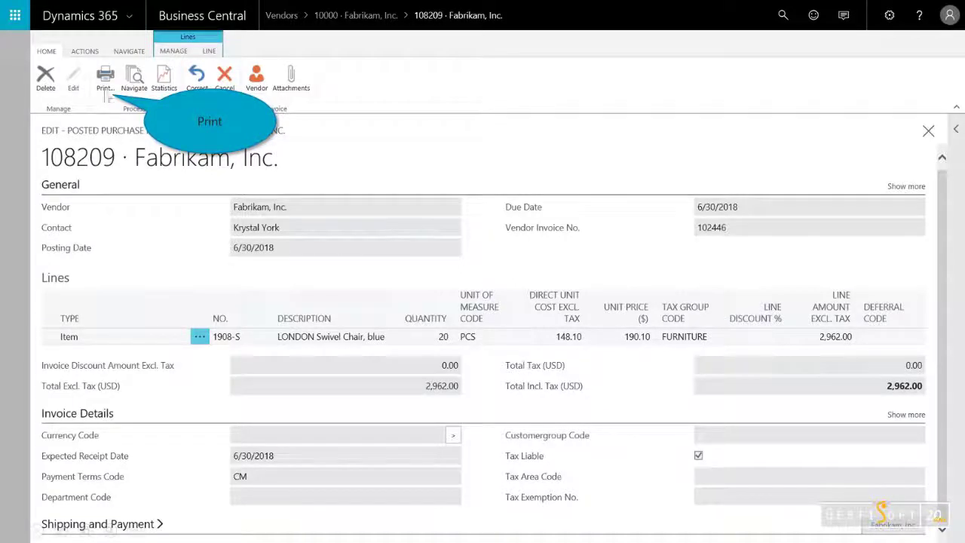
left_click(106, 84)
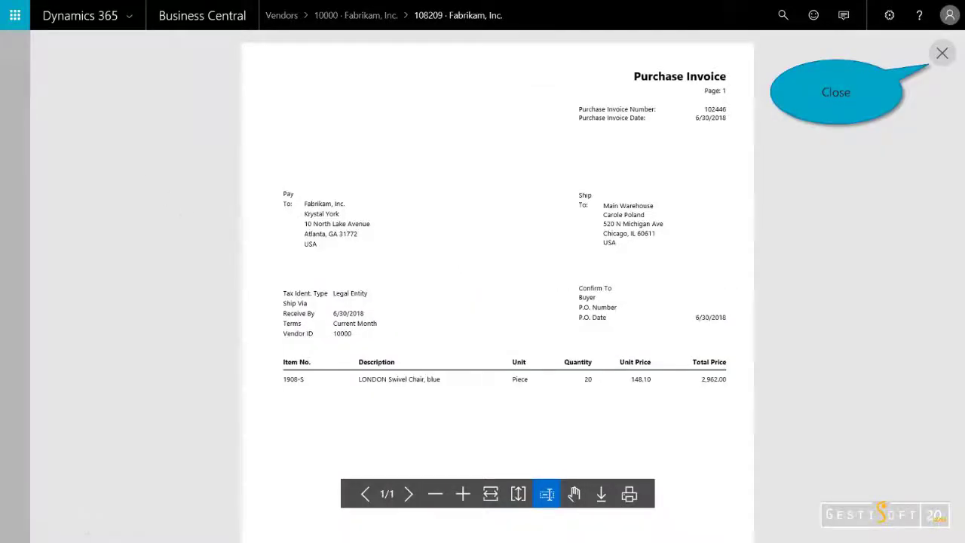
left_click(943, 54)
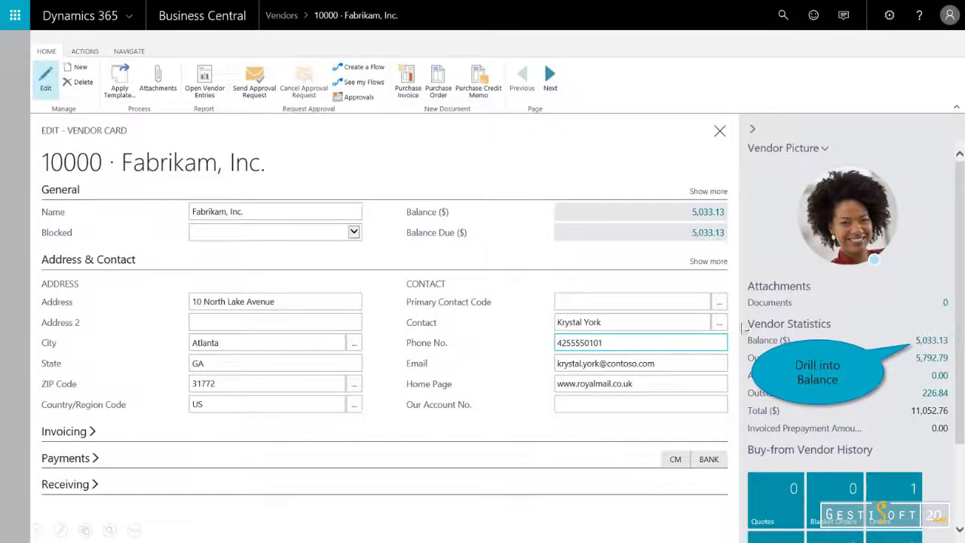
left_click(926, 343)
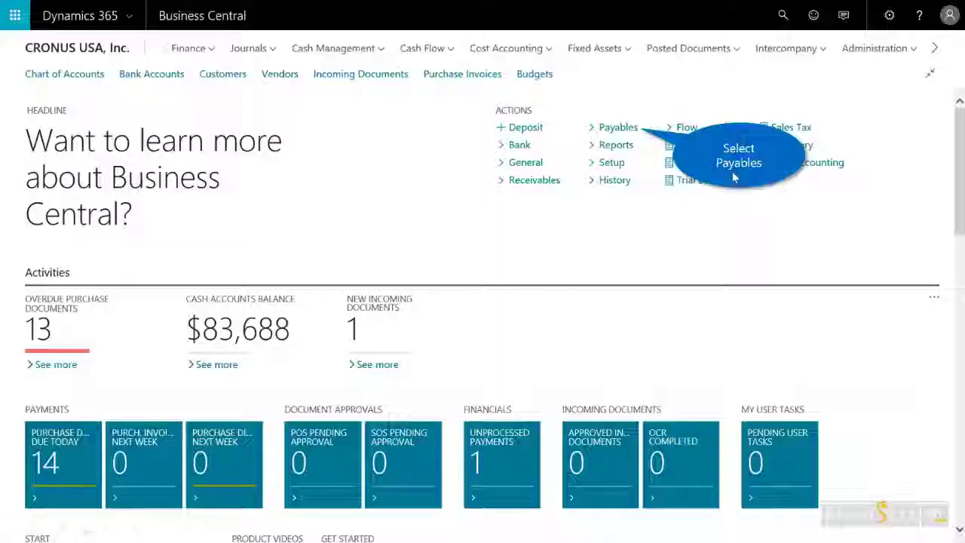
- Open the PMT REG payment journal from Payables > Payment Journals for editing
left_click(623, 132)
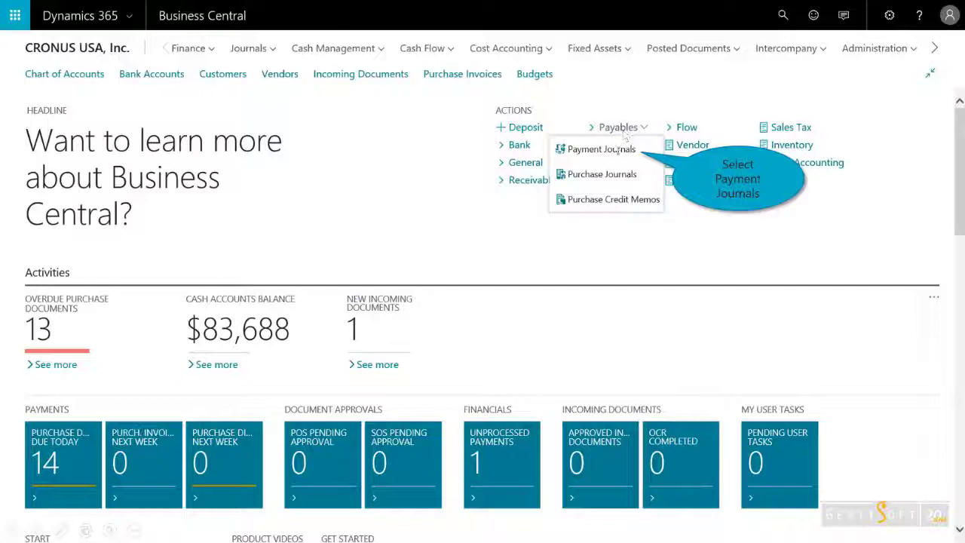
left_click(616, 150)
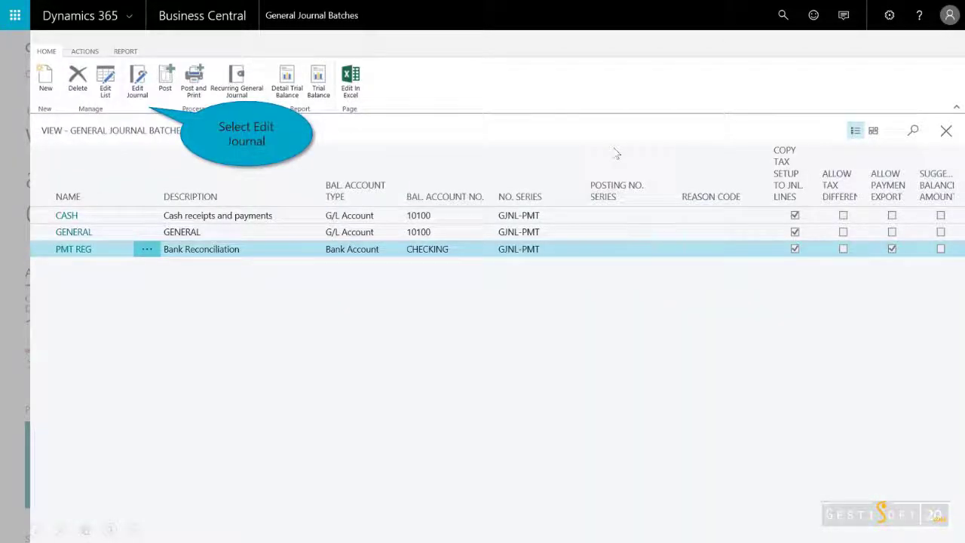
left_click(138, 80)
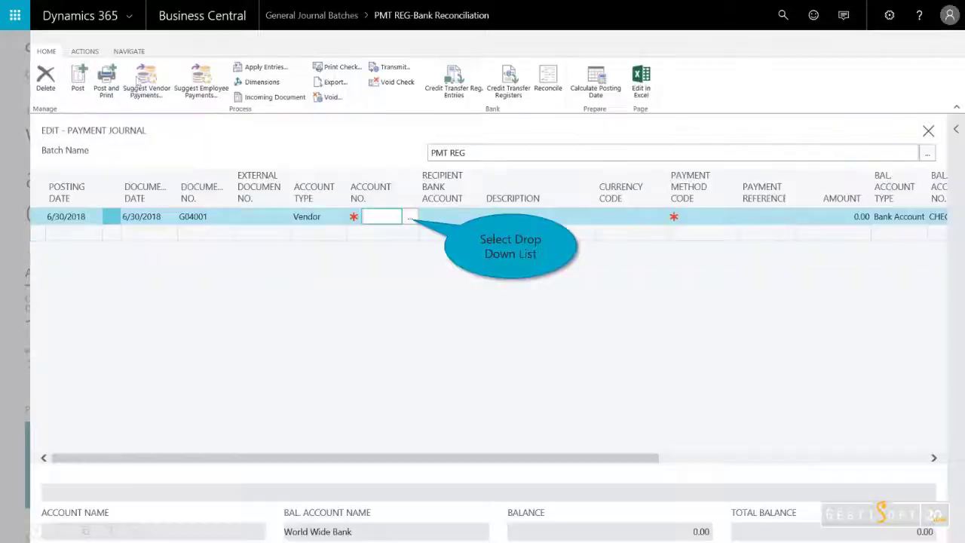
- Enter a payment line for vendor 10000 Fabrikam, Inc. with amount 2962
left_click(410, 219)
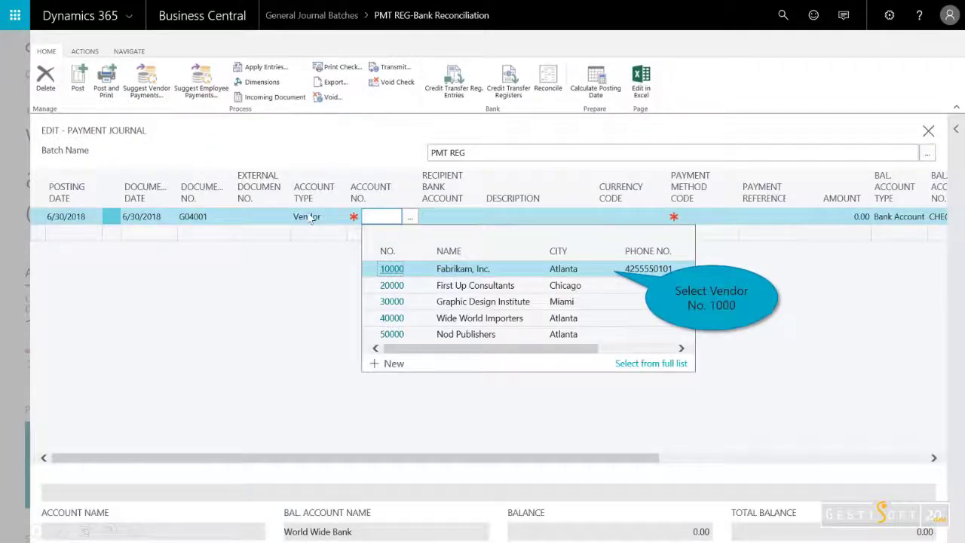
left_click(504, 272)
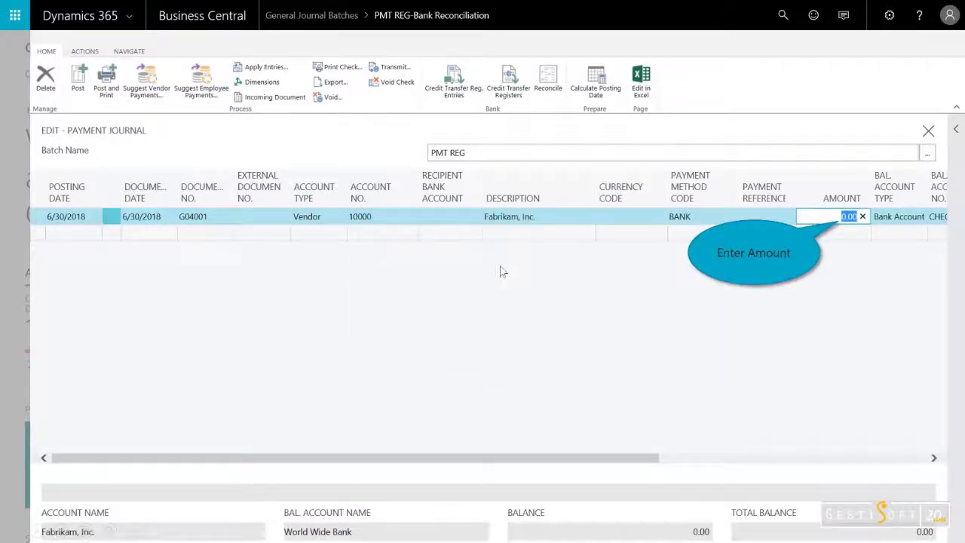
type("2962")
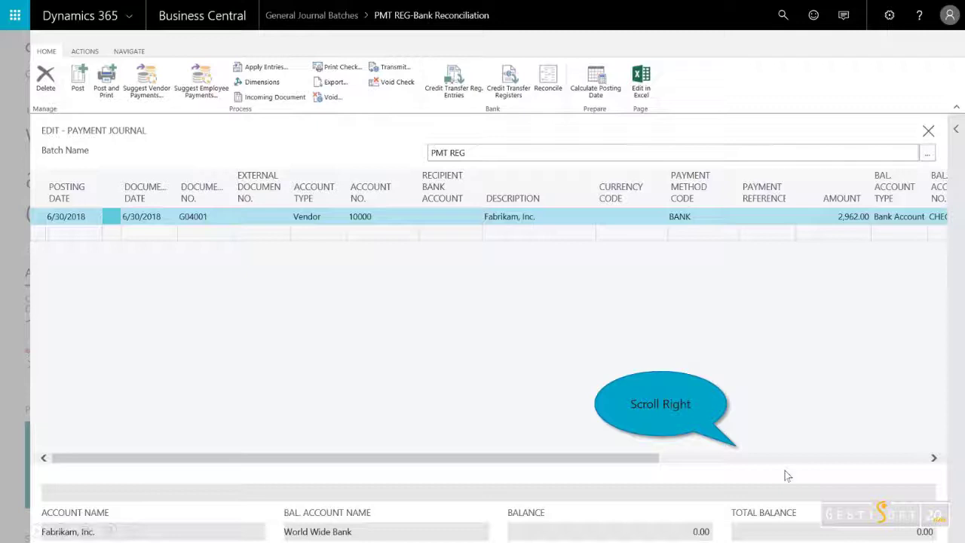
left_click(798, 460)
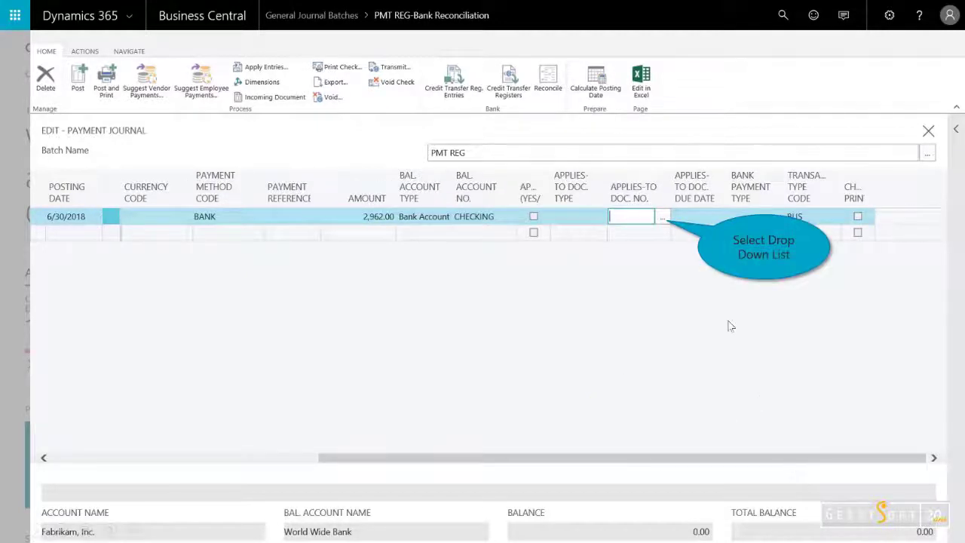
- Apply the payment to posted invoice 108209 and post the journal line
left_click(665, 217)
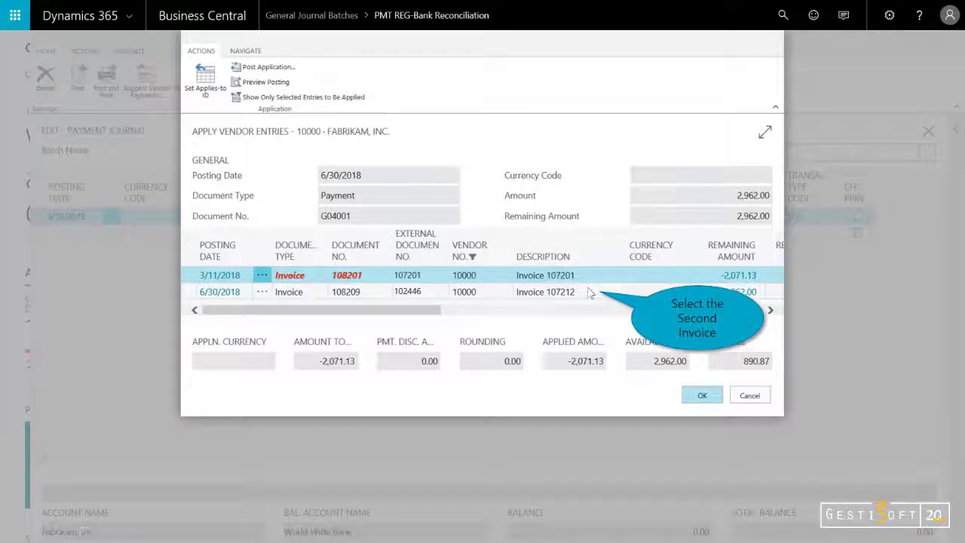
left_click(590, 294)
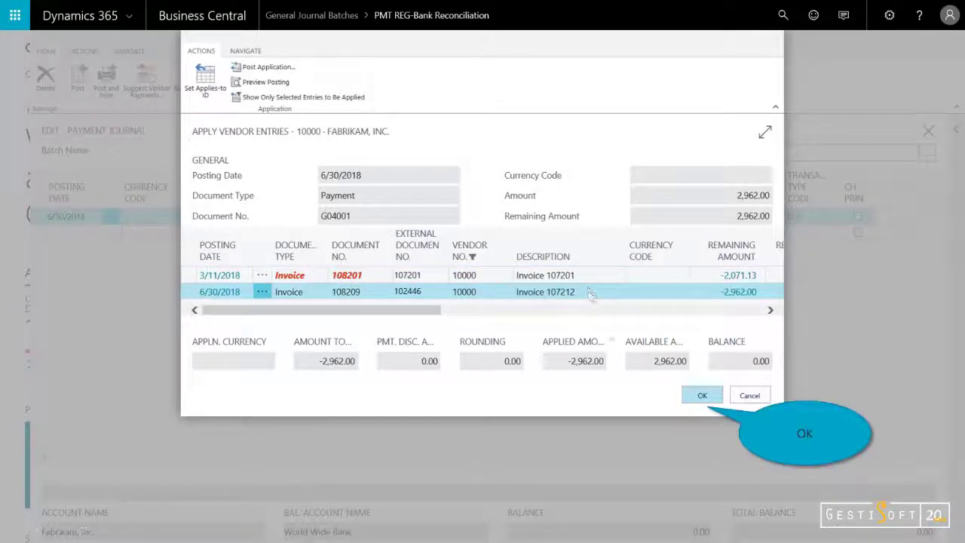
left_click(702, 395)
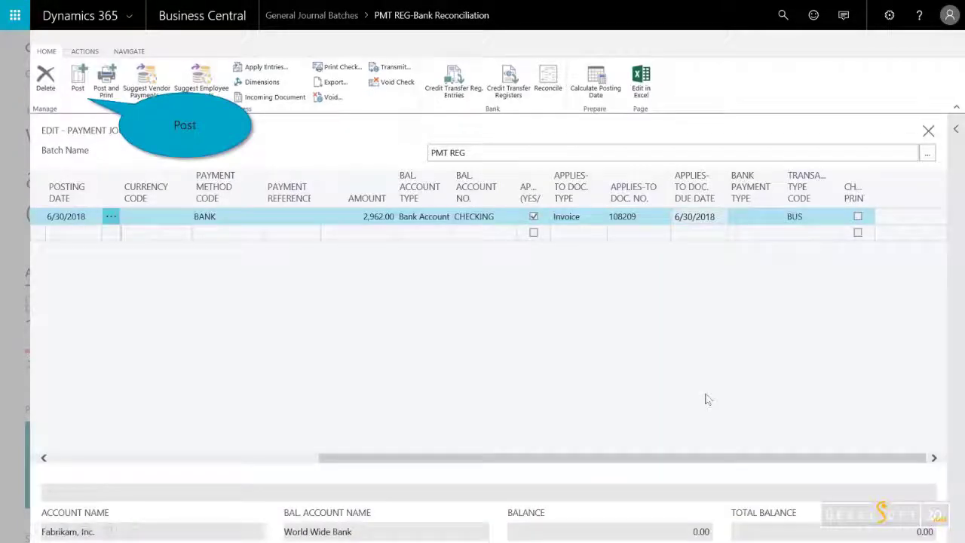
left_click(80, 85)
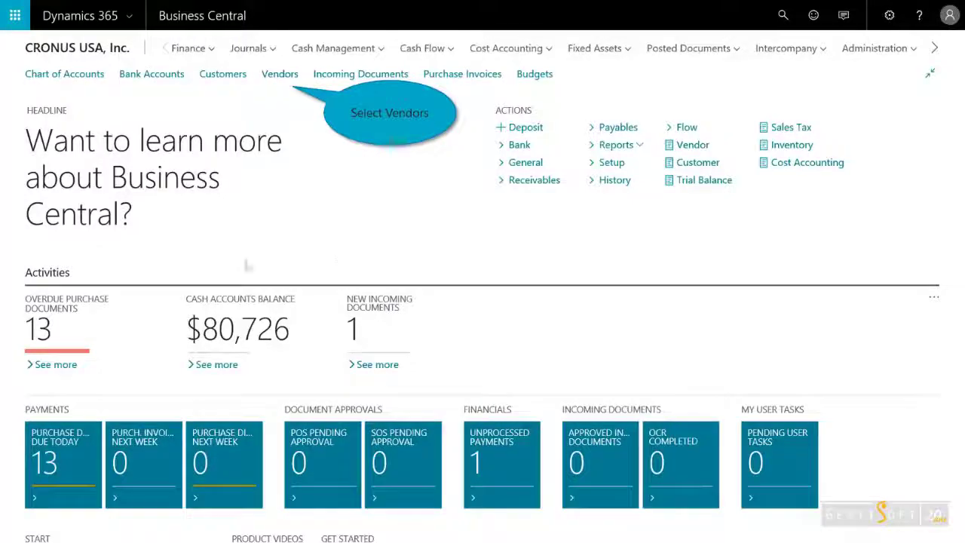
left_click(280, 73)
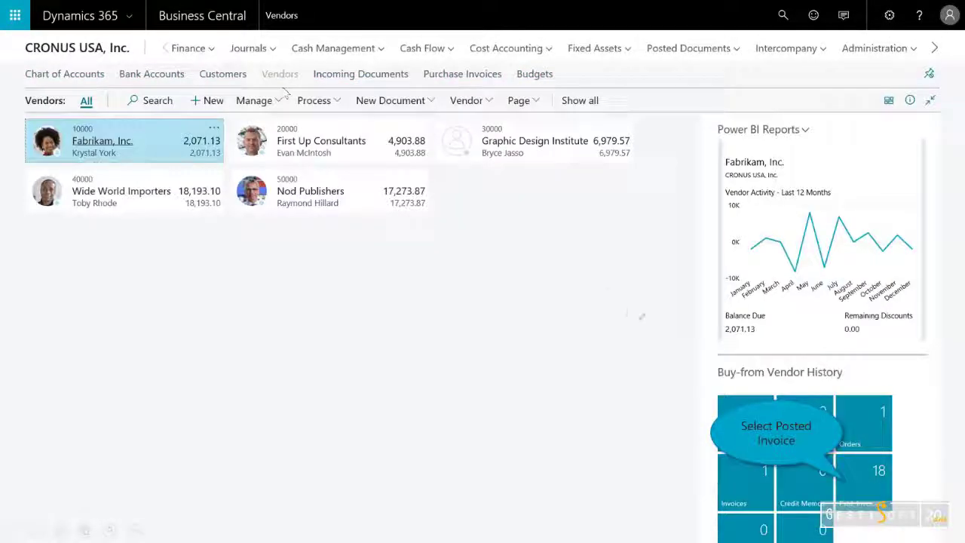
left_click(862, 494)
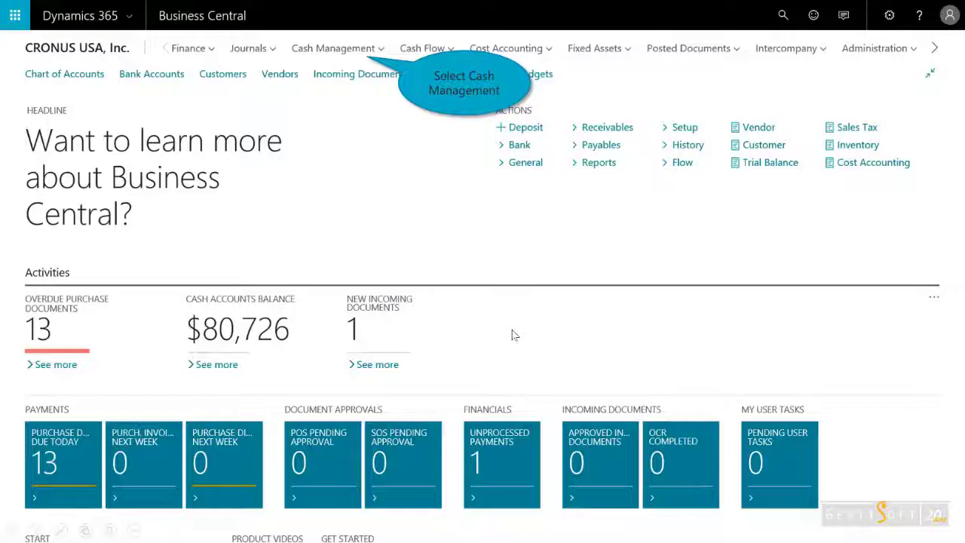
- Open the PMT REG journal via Cash Management and run Suggest Vendor Payments for vendors G04002–G04006
left_click(333, 49)
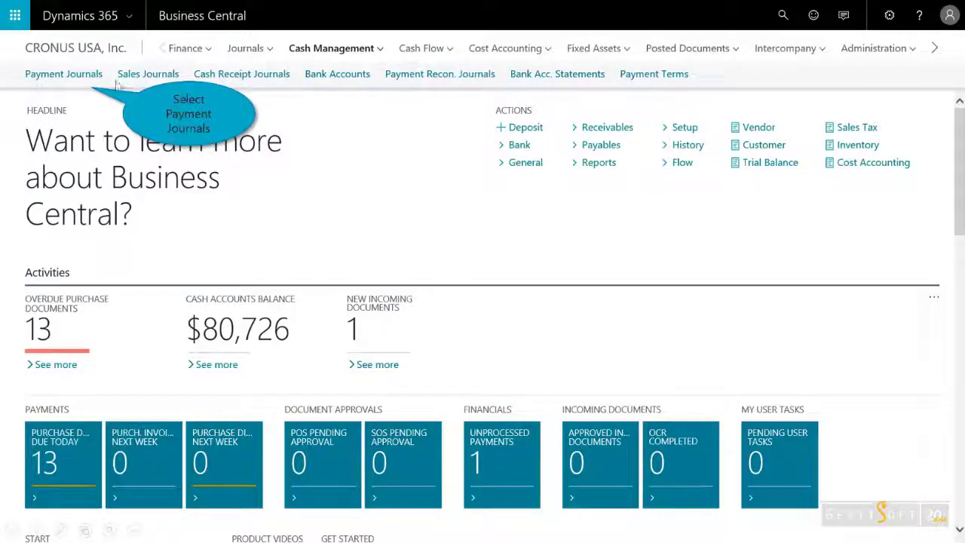
left_click(73, 78)
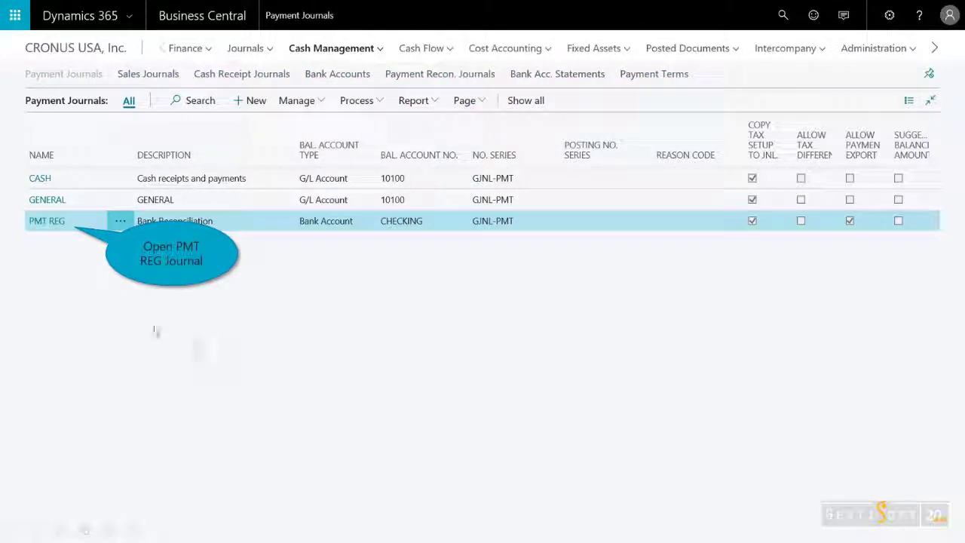
left_click(52, 221)
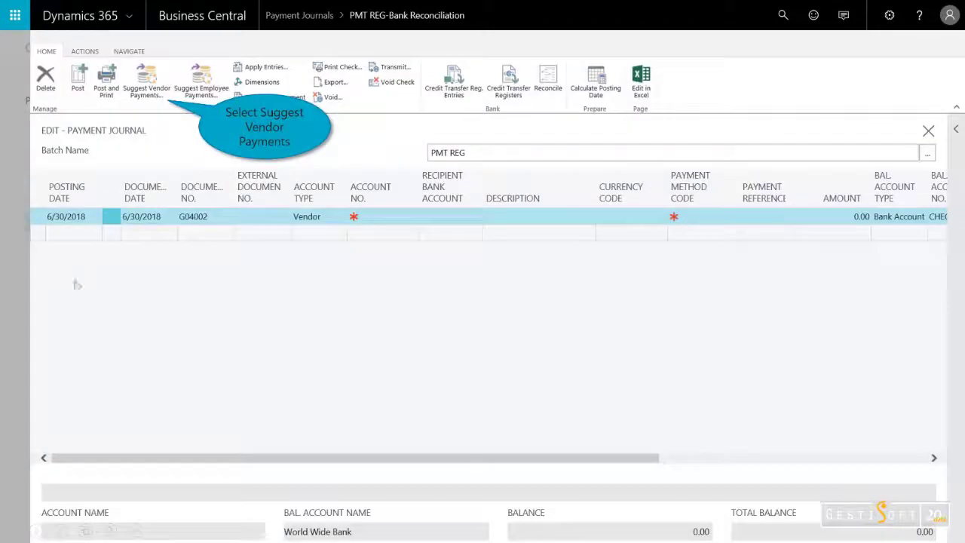
left_click(146, 91)
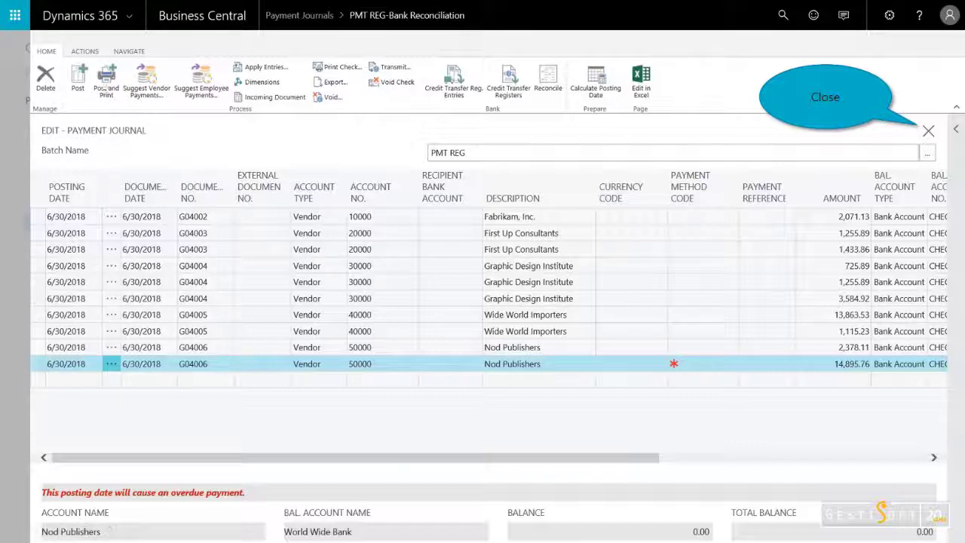
- Close the unposted Payment Journal page to return to the CRONUS USA home page
left_click(928, 131)
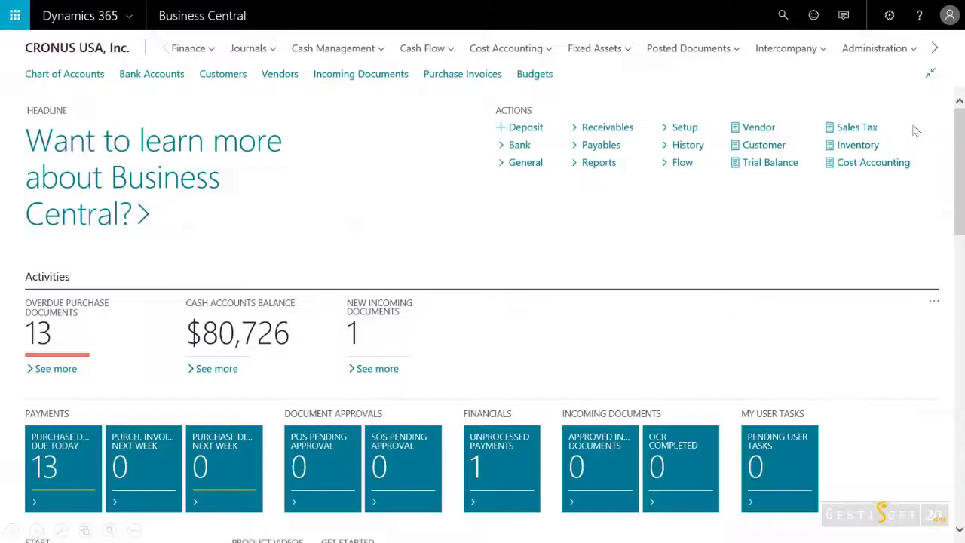